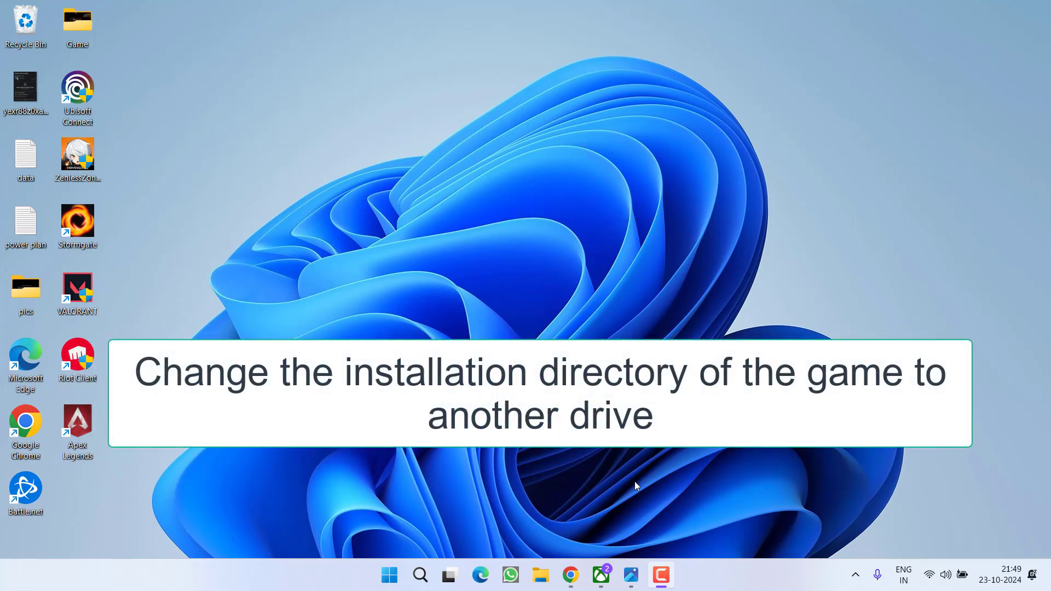
# Step: In the Xbox app, install Minecraft Launcher to F:\XboxGames, then minimize the app
pyautogui.click(601, 575)
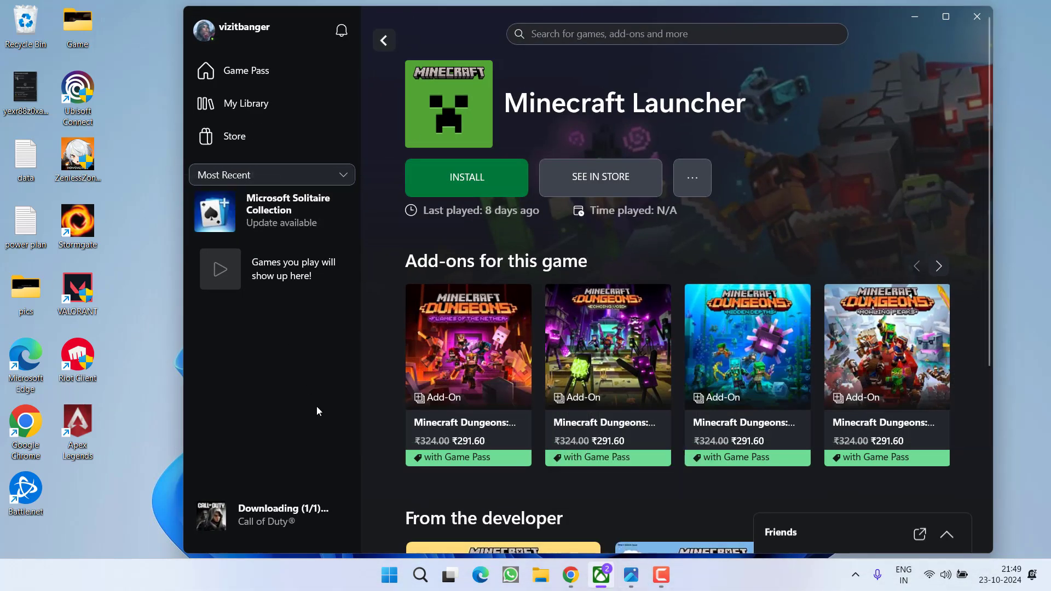
pyautogui.click(498, 179)
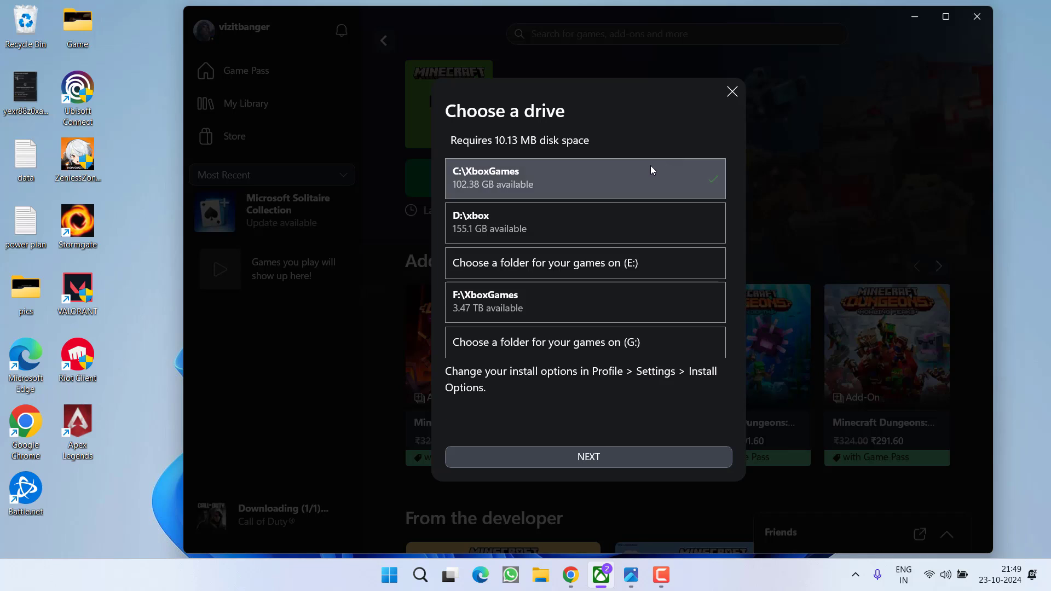
pyautogui.click(539, 298)
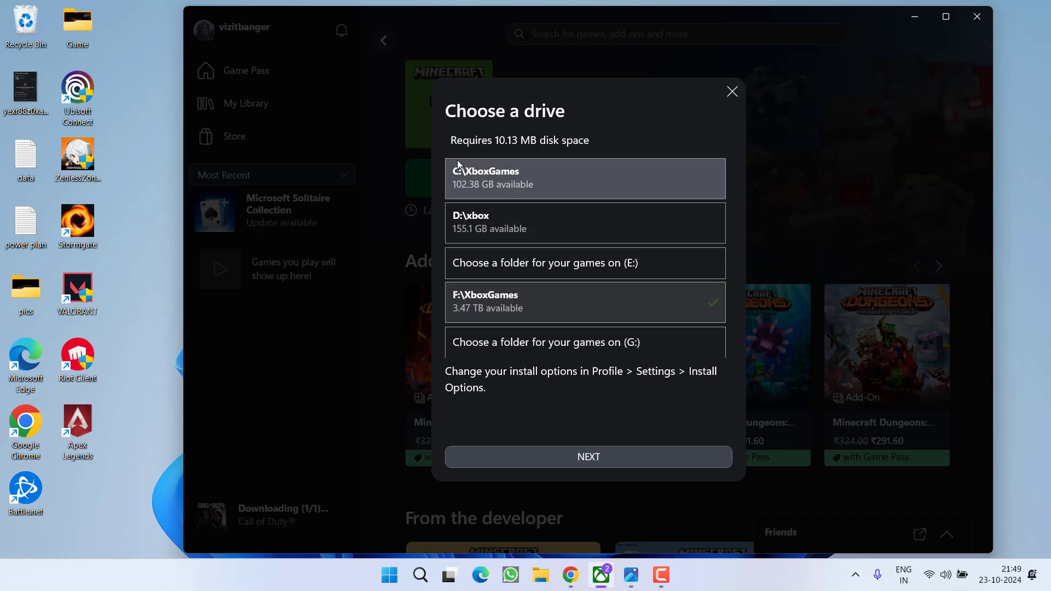
pyautogui.click(561, 454)
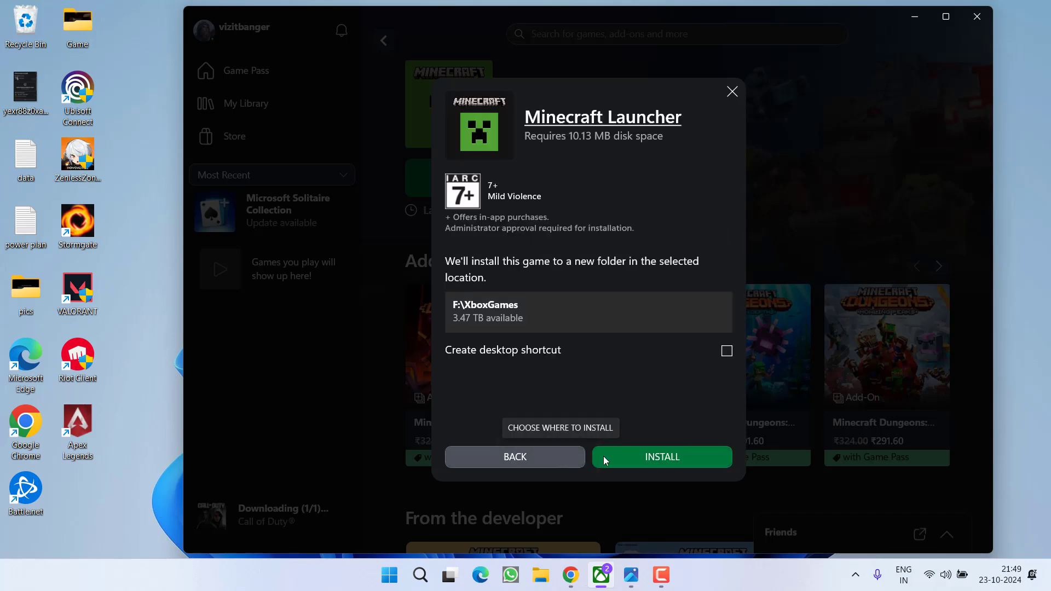
pyautogui.click(654, 456)
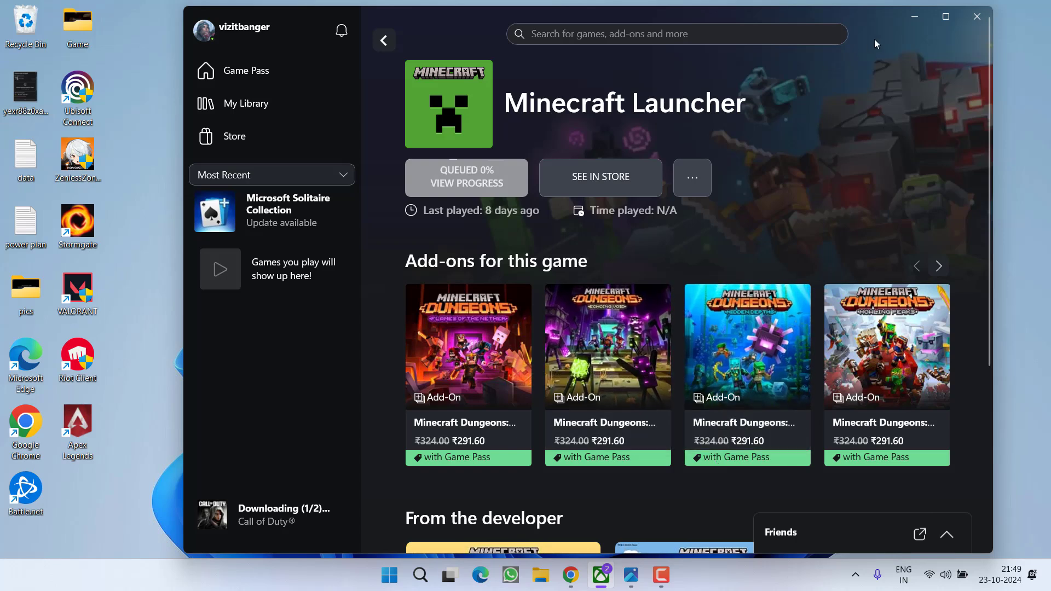
pyautogui.click(914, 16)
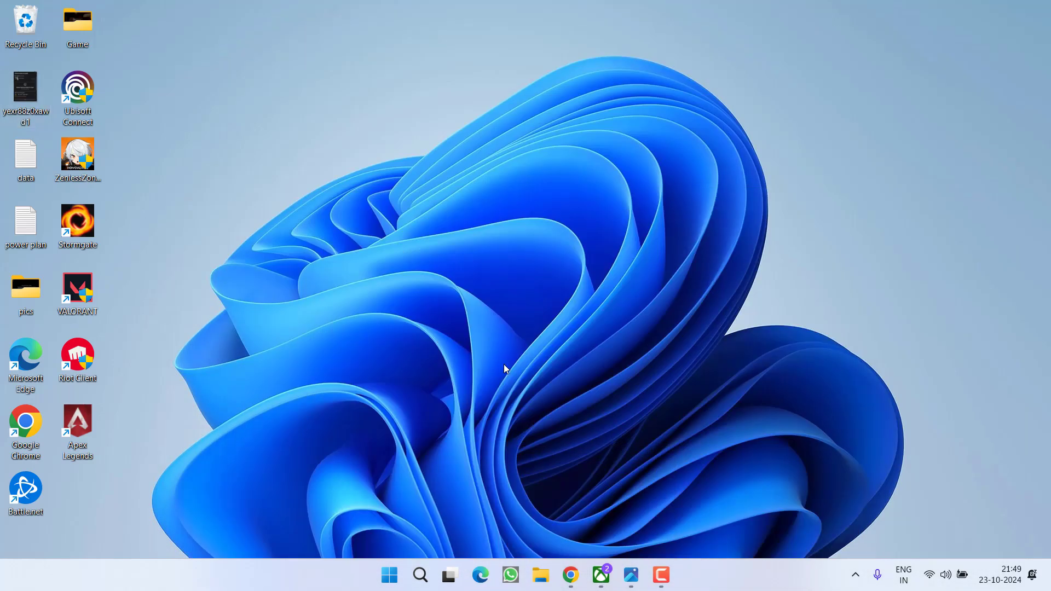
# Step: Open the installed apps list in Windows Settings and search it for "cod"
pyautogui.press('super+i')
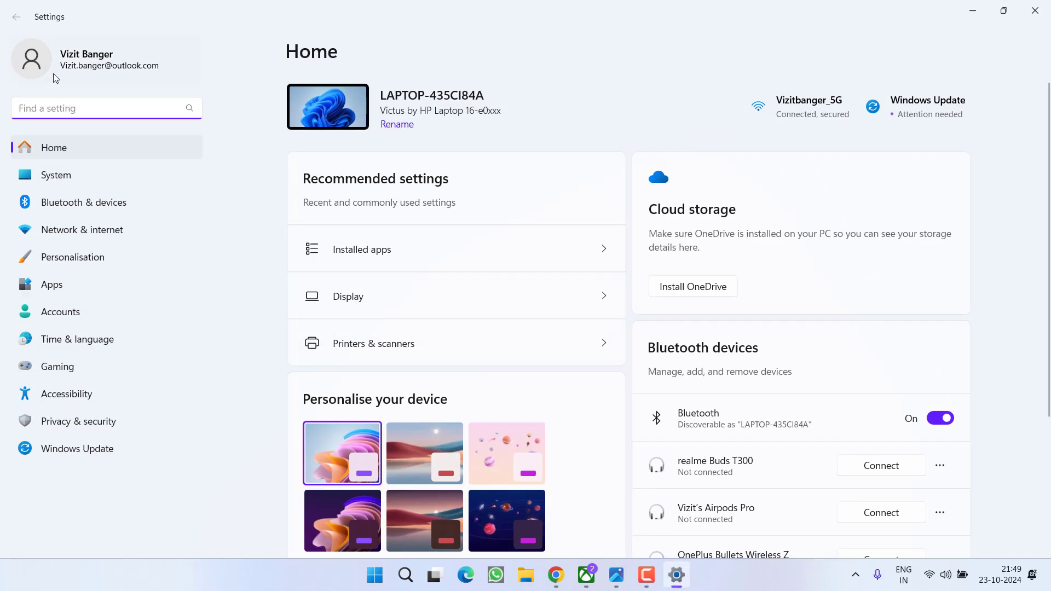
pyautogui.click(52, 284)
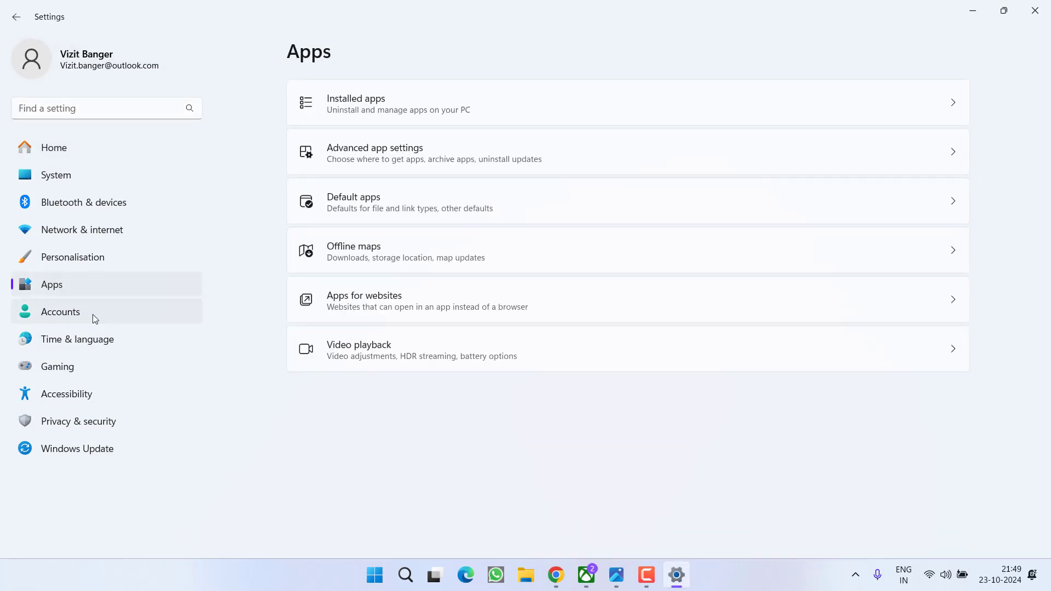
pyautogui.click(373, 112)
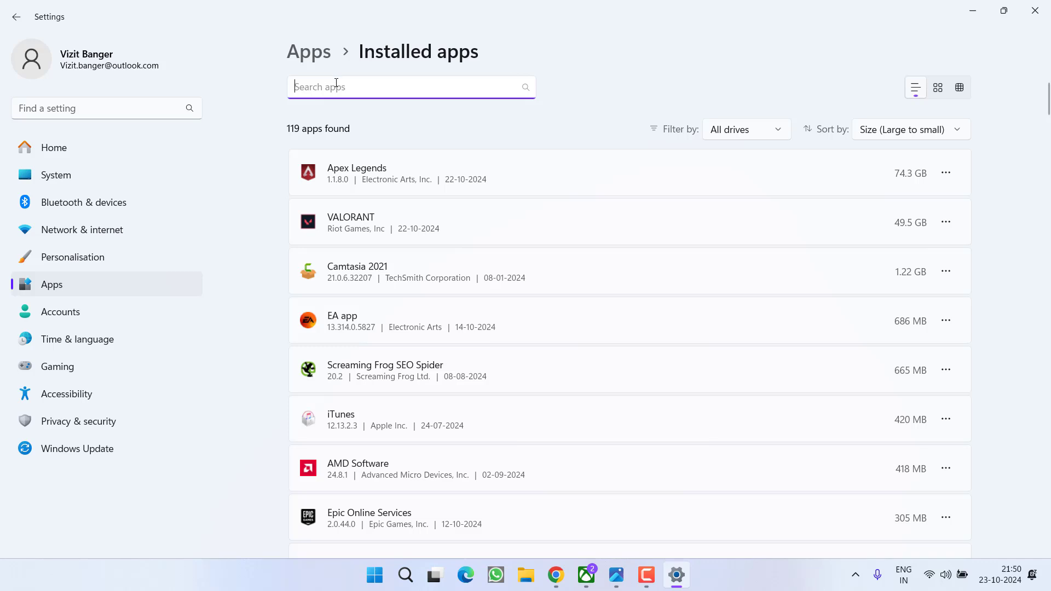
pyautogui.write('cod')
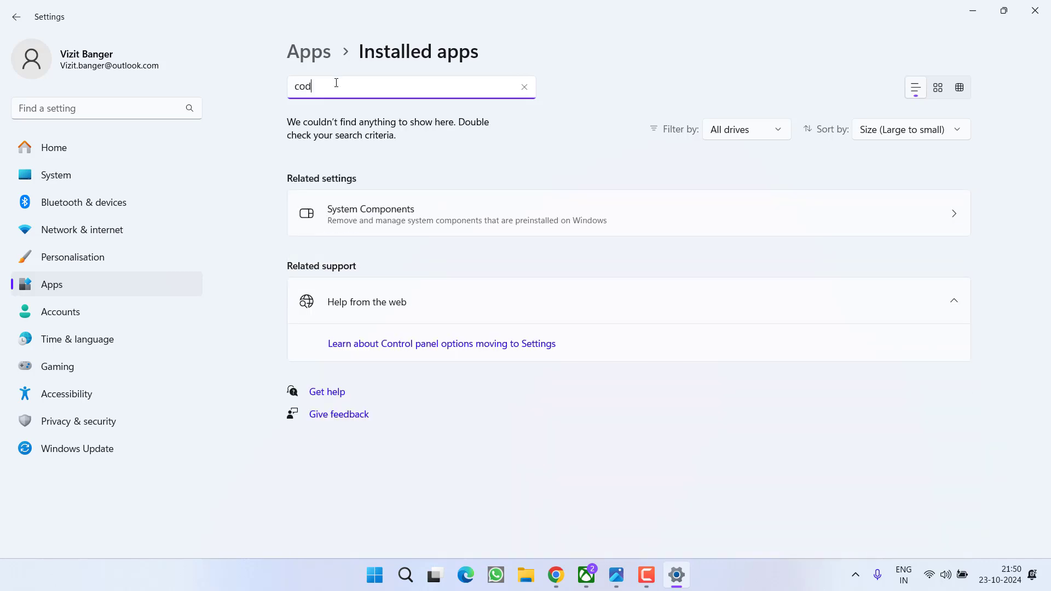
# Step: Search the installed apps for "warzone" instead
pyautogui.press('BackSpace')
pyautogui.press('BackSpace')
pyautogui.press('BackSpace')
pyautogui.write('warzone')
# Step: Replace the installed apps search term with "modern"
pyautogui.press('BackSpace')
pyautogui.press('BackSpace')
pyautogui.press('BackSpace')
pyautogui.press('BackSpace')
pyautogui.press('BackSpace')
pyautogui.press('BackSpace')
pyautogui.press('BackSpace')
pyautogui.write('modern')
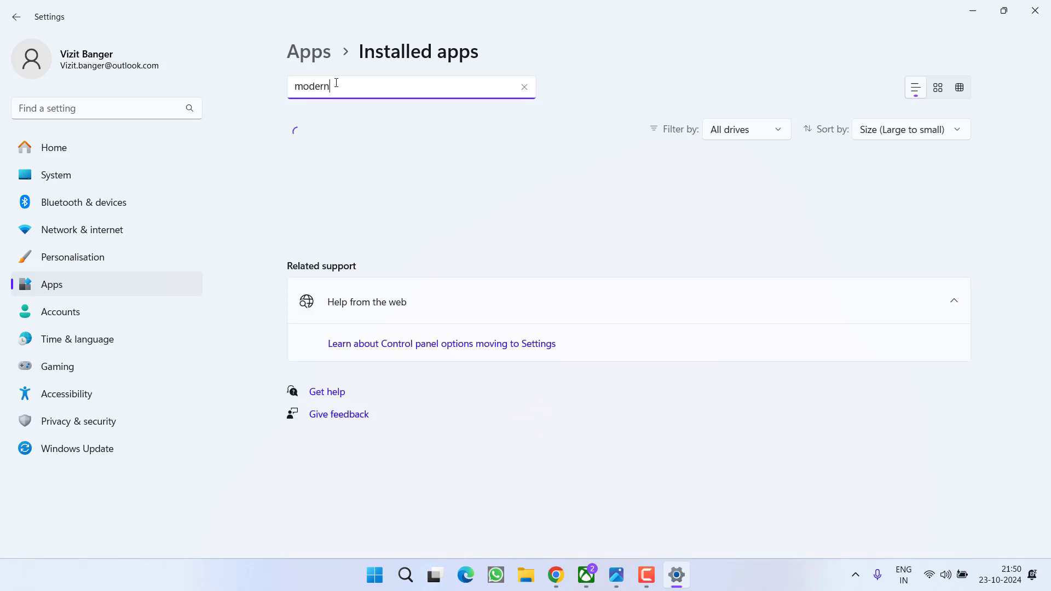
# Step: Search the installed apps for "mw3", then clear the search to show the full list
pyautogui.press('BackSpace')
pyautogui.press('BackSpace')
pyautogui.press('BackSpace')
pyautogui.press('BackSpace')
pyautogui.press('BackSpace')
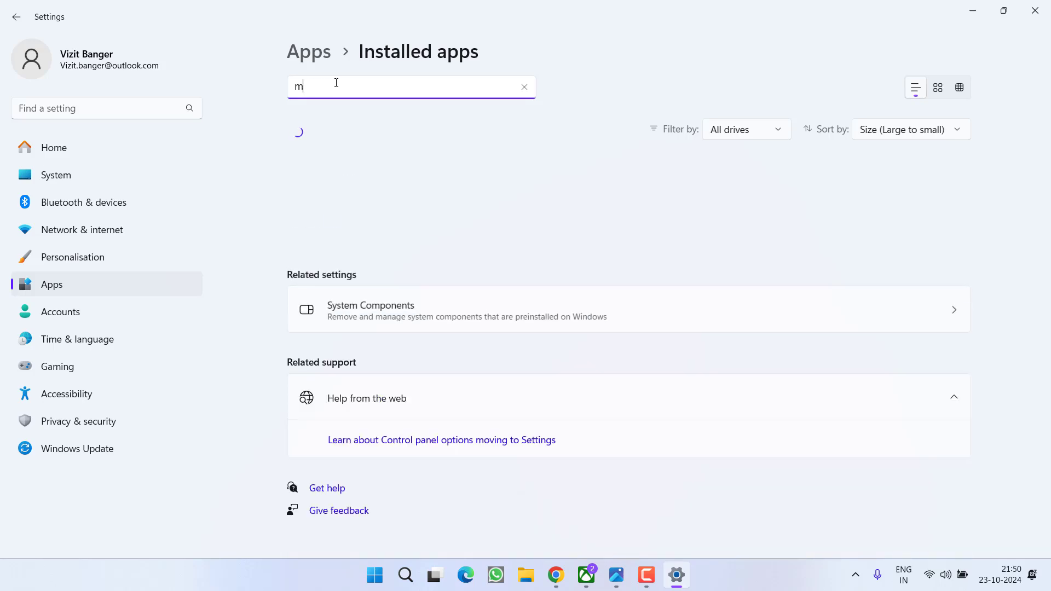
pyautogui.write('w3')
pyautogui.press('BackSpace')
pyautogui.press('BackSpace')
pyautogui.press('BackSpace')
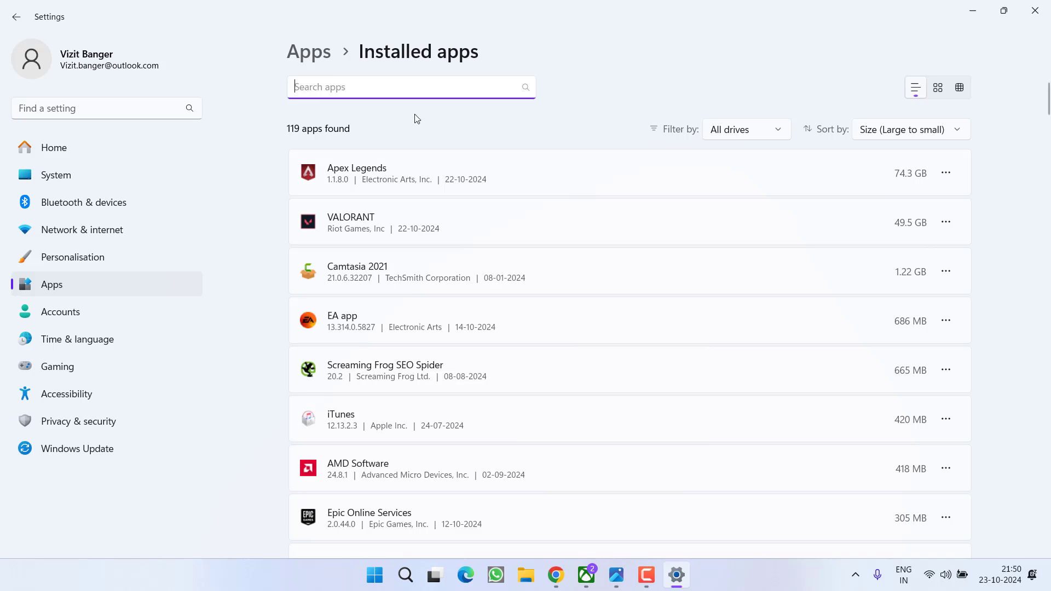
# Step: Show the uninstall option for Apex Legends, dismiss it without uninstalling, and close Settings
pyautogui.click(944, 174)
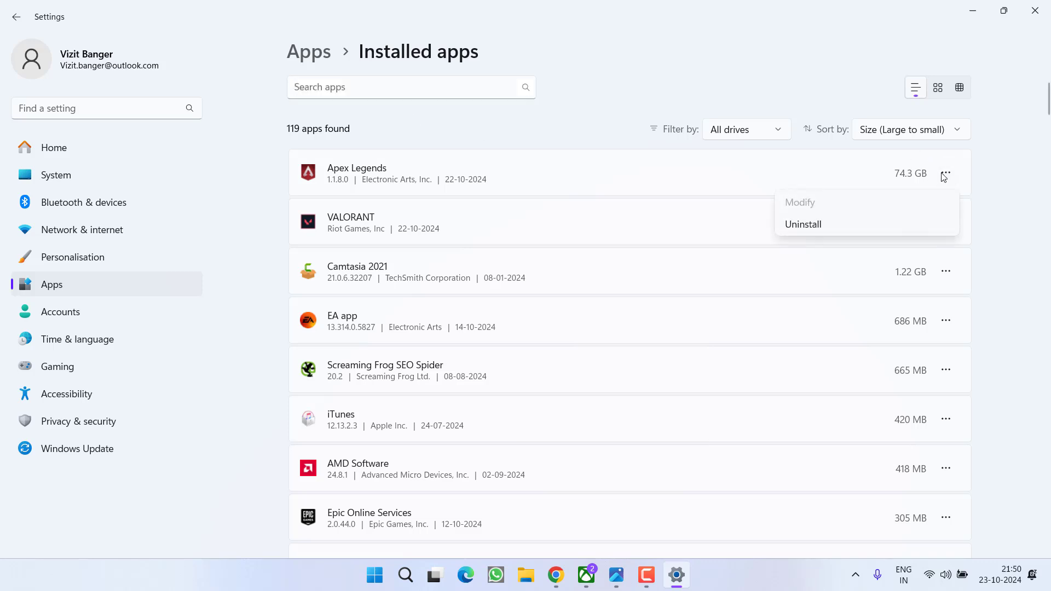
pyautogui.click(580, 106)
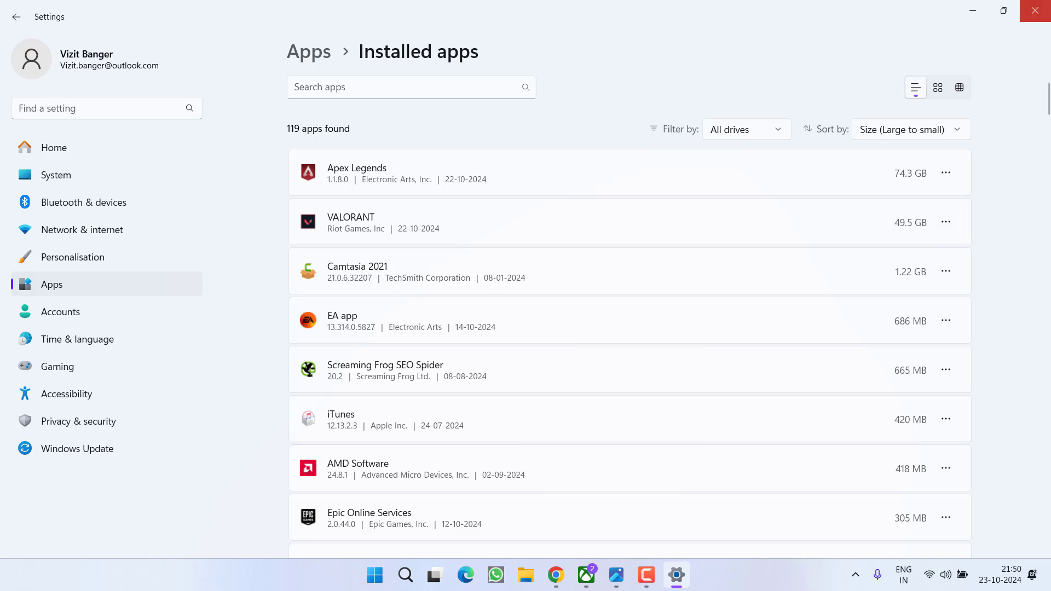
pyautogui.click(1035, 11)
# Step: Open File Explorer and search This PC for "call of duty"
pyautogui.press('super+e')
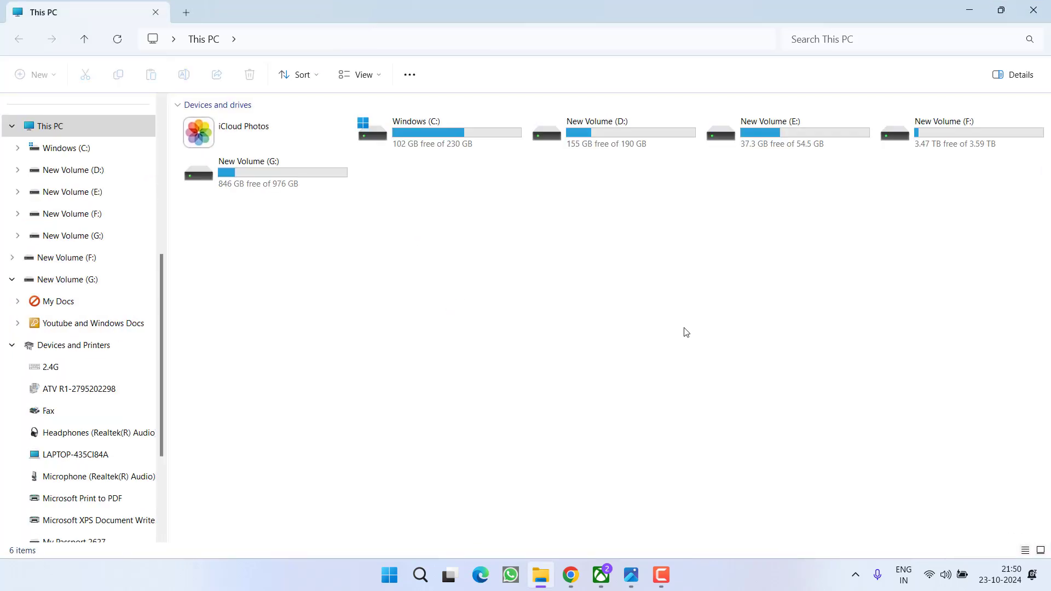
pyautogui.click(831, 40)
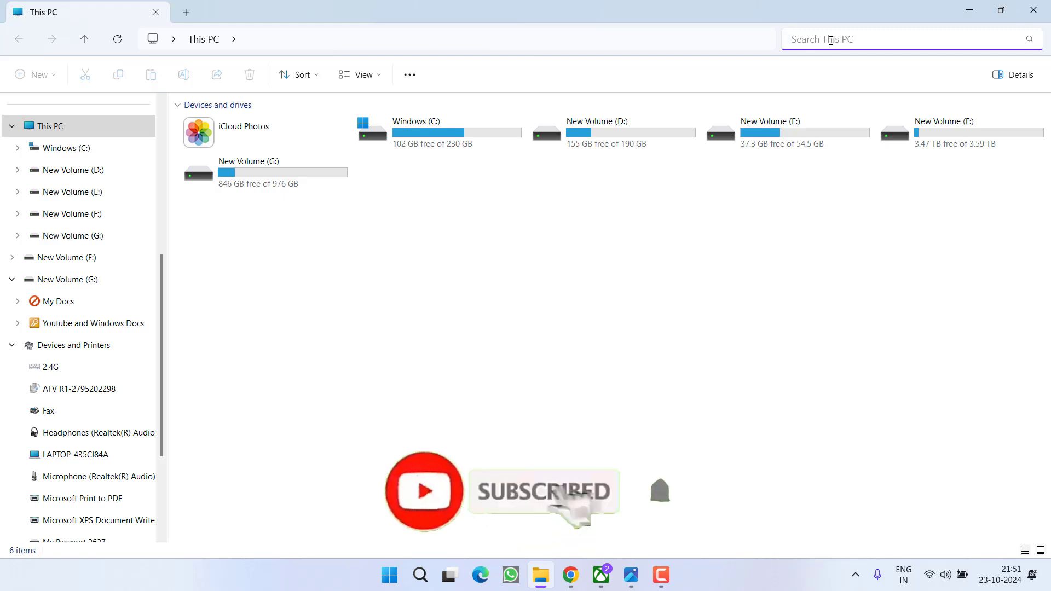
pyautogui.write('call of duty')
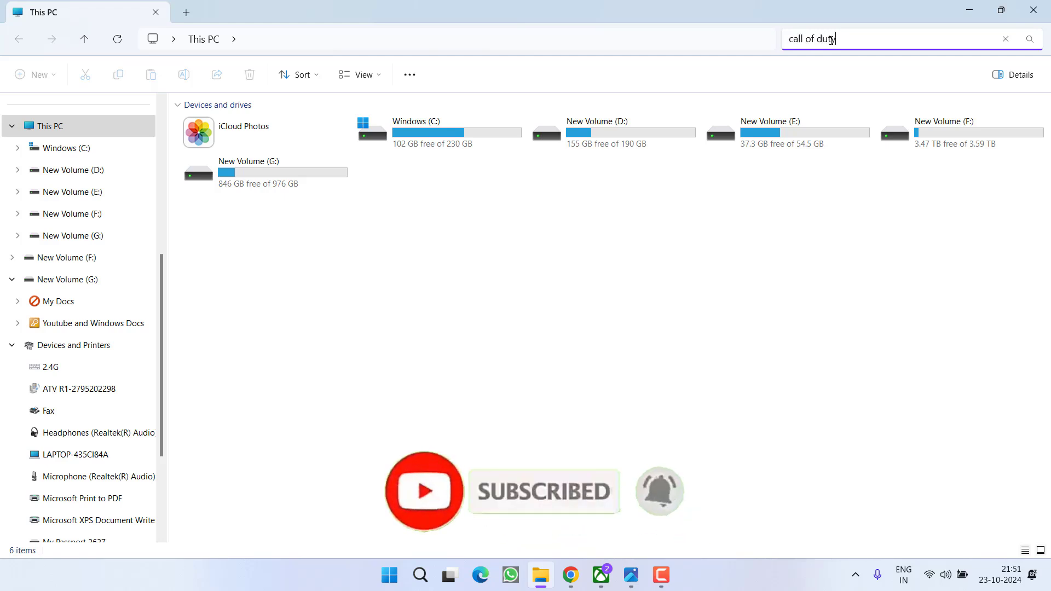
pyautogui.press('Return')
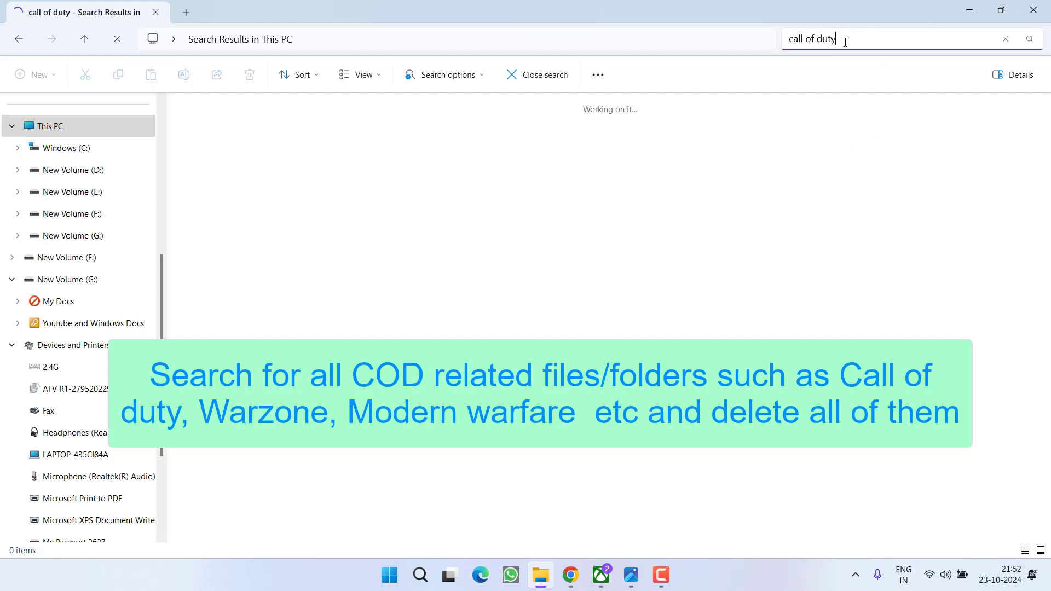
# Step: Search This PC for "warzone" and then for "modern warfare"
pyautogui.moveTo(856, 43); pyautogui.dragTo(775, 51)
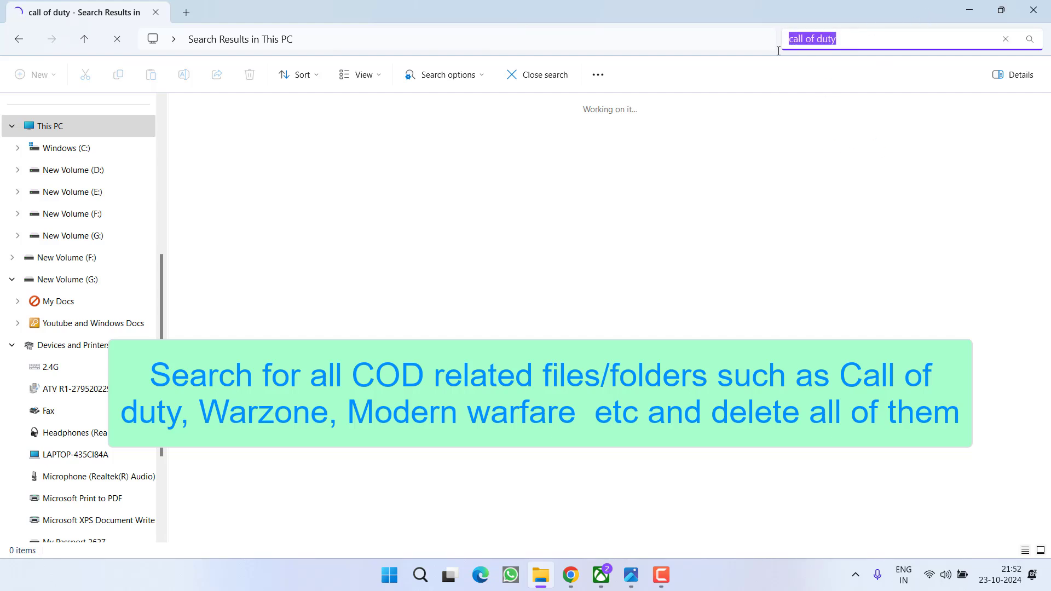
pyautogui.write('warzone')
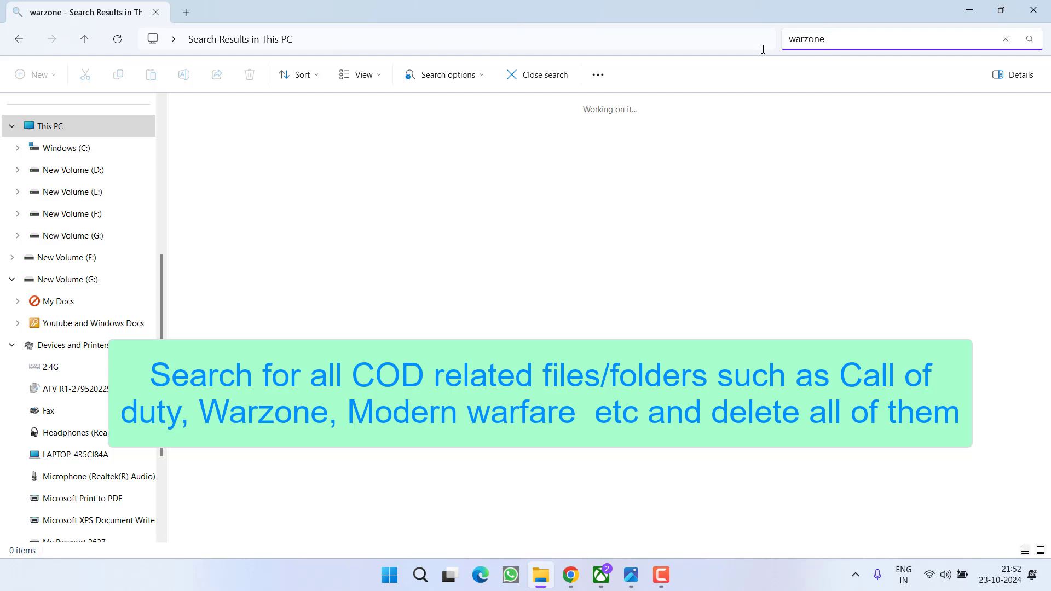
pyautogui.press('Return')
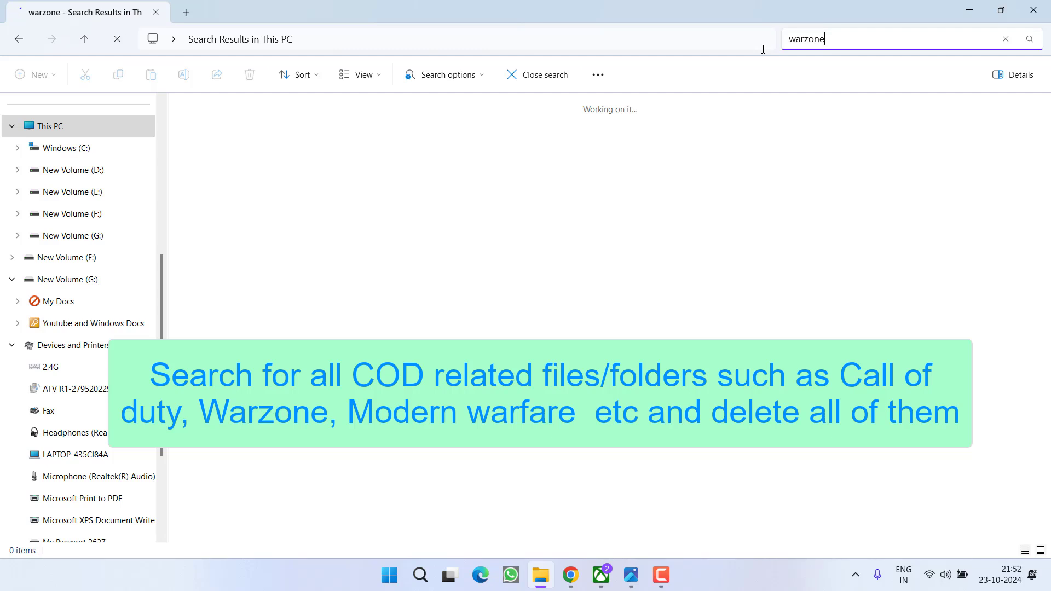
pyautogui.hotkey('ctrl', 'a')
pyautogui.write('modern warfare')
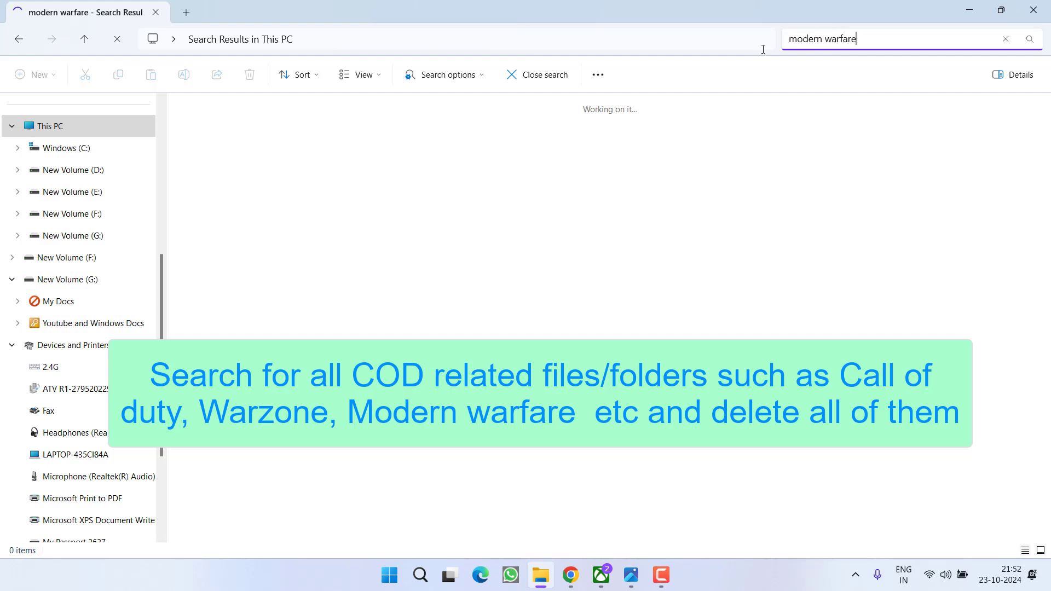
# Step: Replace the "modern warfare" search on This PC with "warzone"
pyautogui.press('BackSpace')
pyautogui.press('BackSpace')
pyautogui.press('BackSpace')
pyautogui.press('BackSpace')
pyautogui.press('BackSpace')
pyautogui.press('BackSpace')
pyautogui.press('BackSpace')
pyautogui.press('BackSpace')
pyautogui.press('BackSpace')
pyautogui.press('BackSpace')
pyautogui.press('BackSpace')
pyautogui.press('BackSpace')
pyautogui.press('BackSpace')
pyautogui.press('BackSpace')
pyautogui.write('warzo')
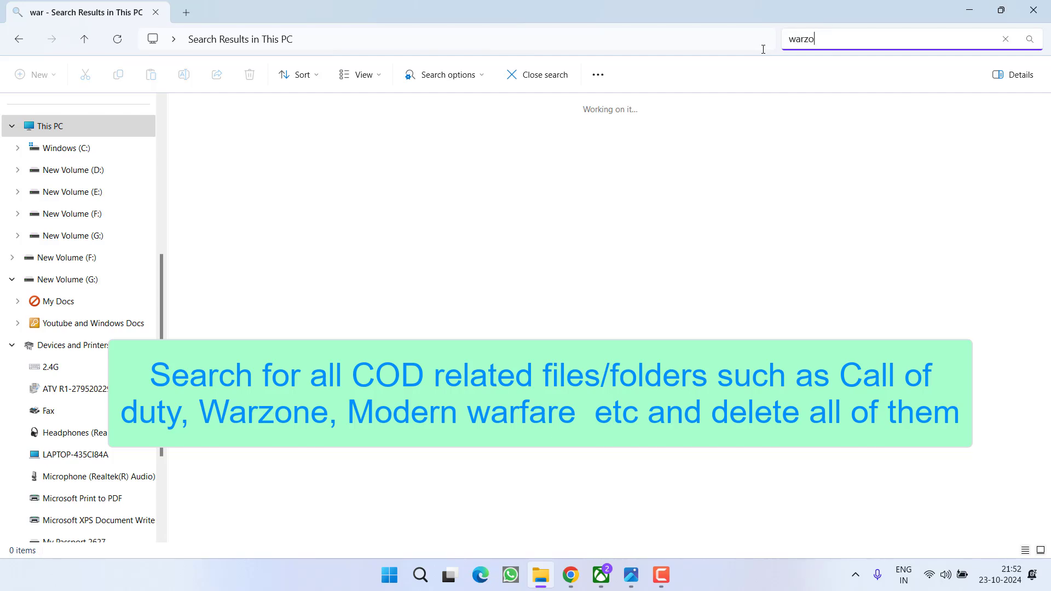
pyautogui.write('ne')
# Step: Clear the "warzone" term and search This PC for "bo6"
pyautogui.press('BackSpace')
pyautogui.press('BackSpace')
pyautogui.press('BackSpace')
pyautogui.press('BackSpace')
pyautogui.press('BackSpace')
pyautogui.press('BackSpace')
pyautogui.press('BackSpace')
pyautogui.write('bo')
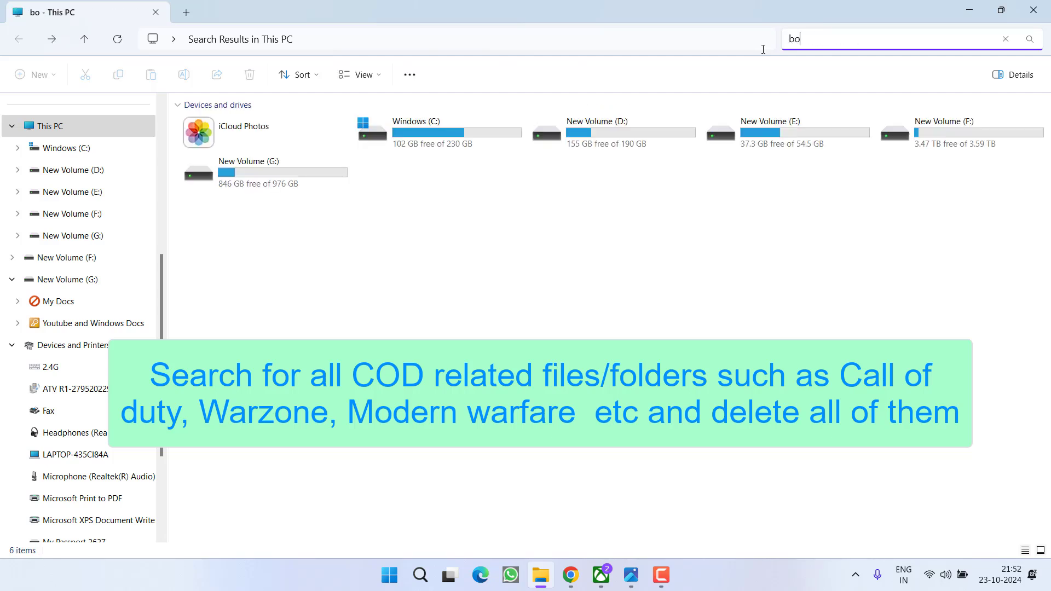
pyautogui.write('6')
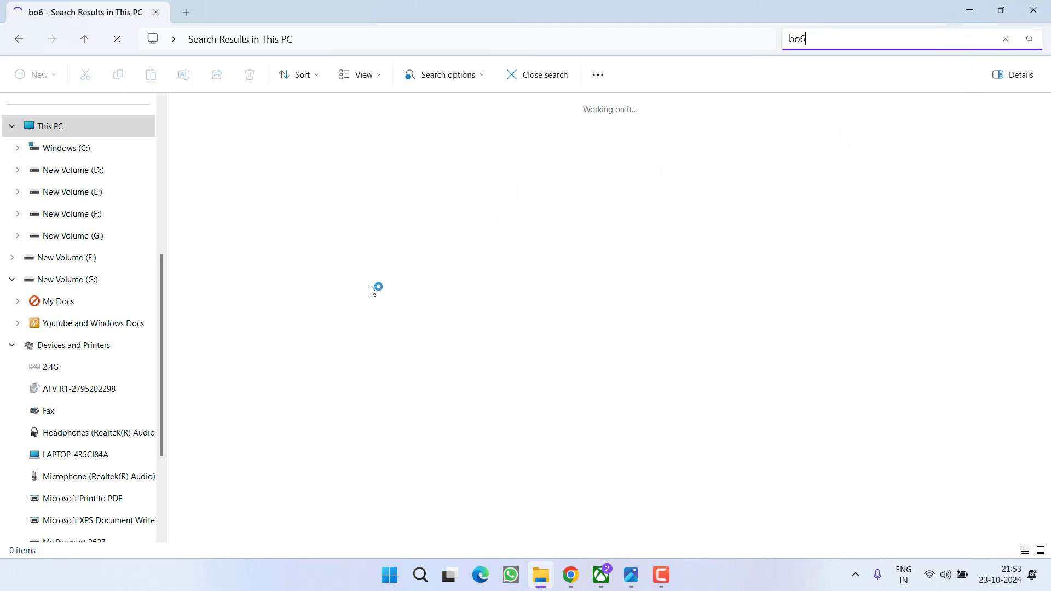
# Step: Search This PC for "black ops", then return to the desktop
pyautogui.click(790, 39)
pyautogui.write('black ops')
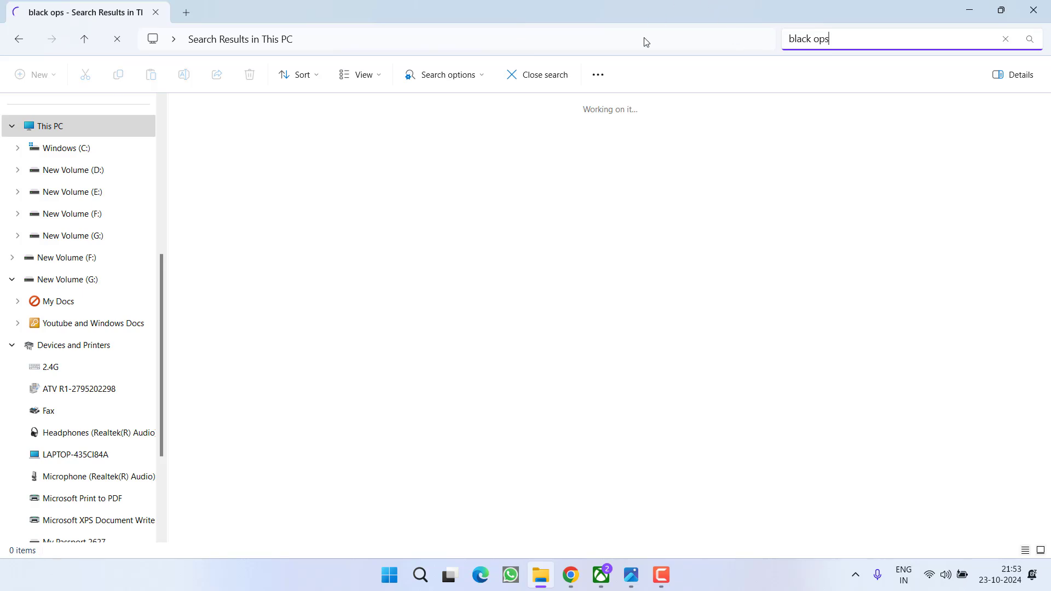
pyautogui.press('super+d')
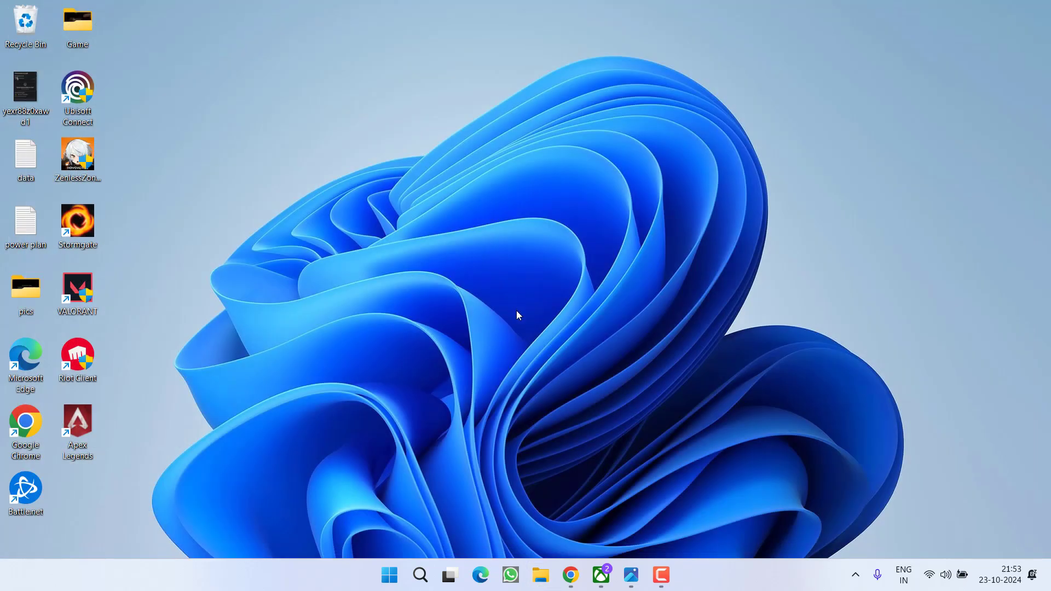
# Step: Switch to the Xbox app and open the game and add-on management for Call of Duty from the installation queue
pyautogui.click(601, 574)
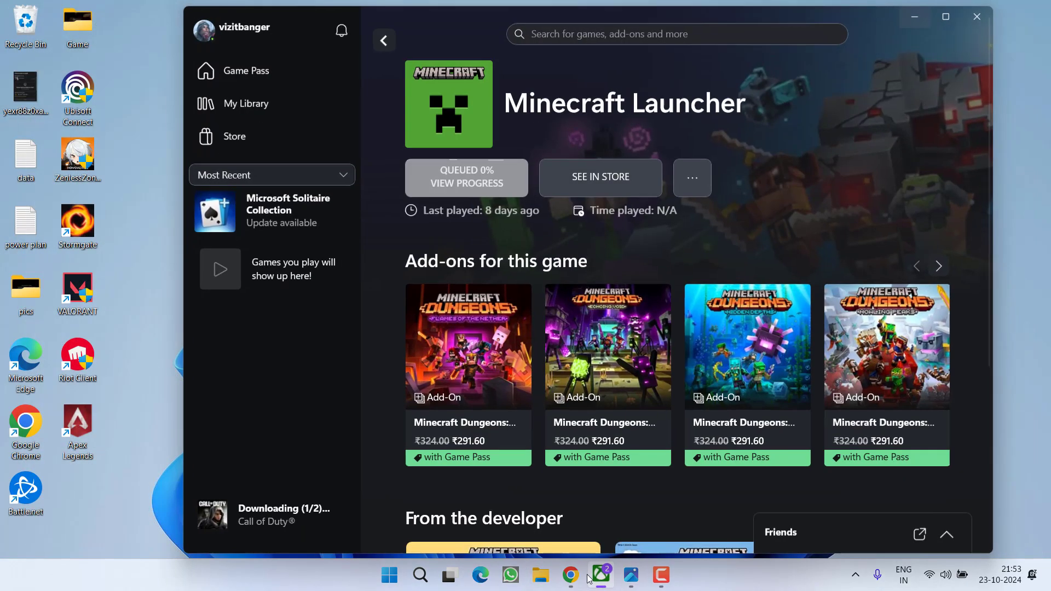
pyautogui.click(290, 520)
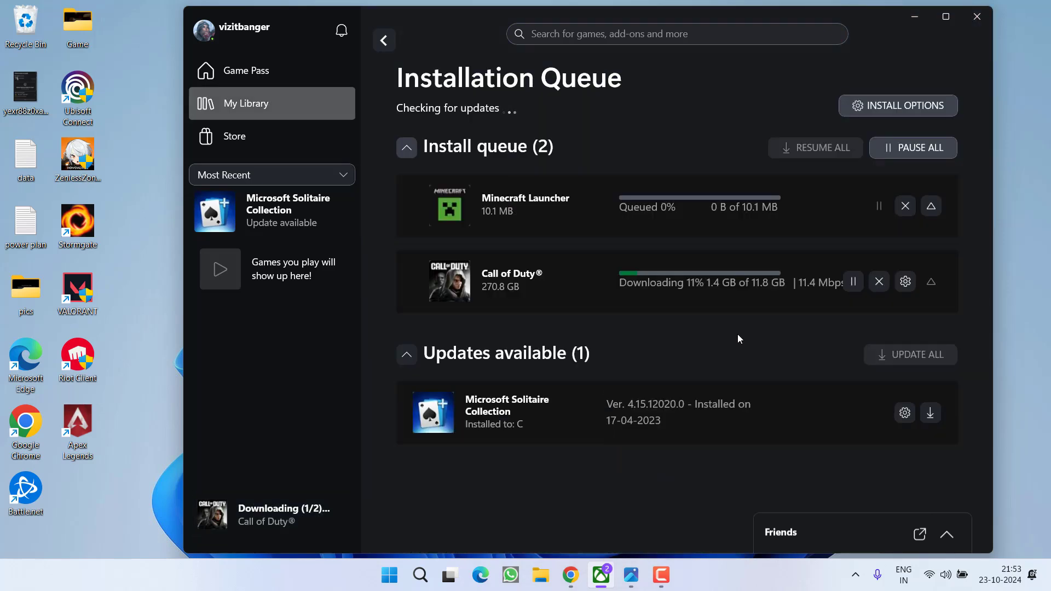
pyautogui.click(907, 282)
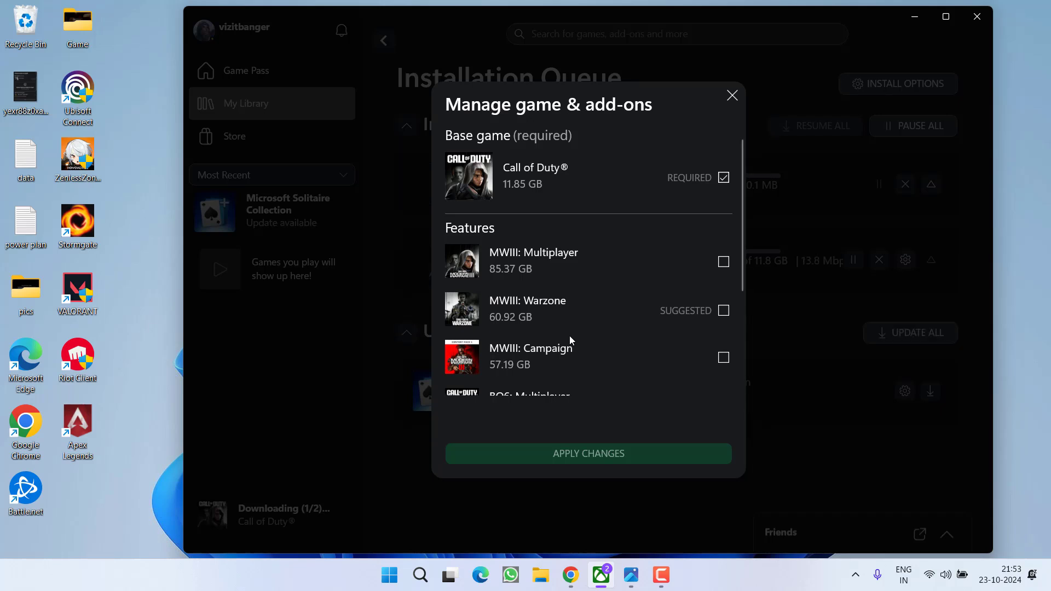
# Step: Select the BO6: Campaign feature for Call of Duty, close the dialog without applying changes, and minimize the Xbox app
pyautogui.scroll(-5, 584, 310)
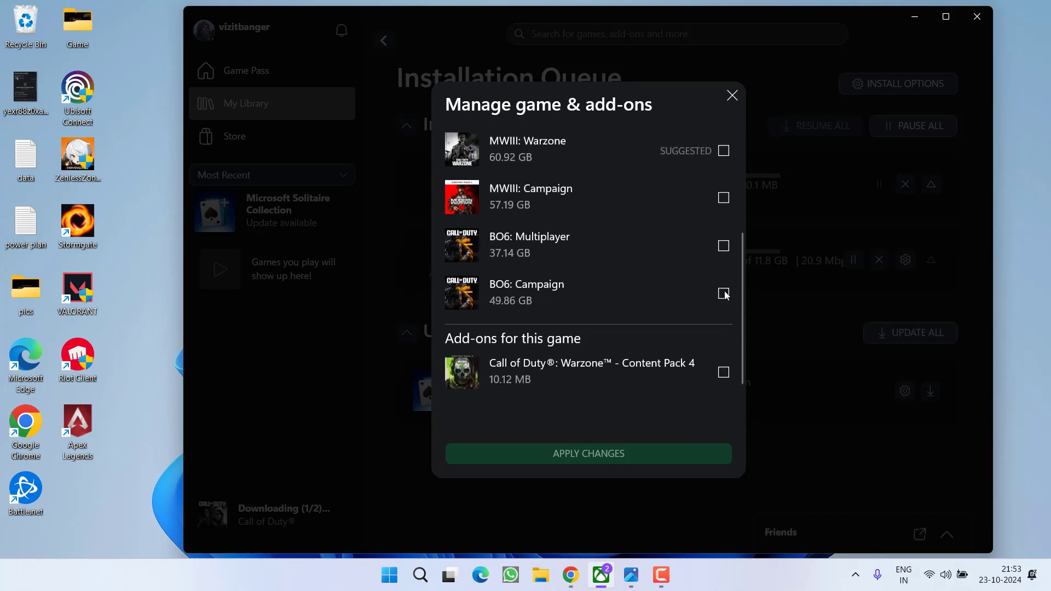
pyautogui.click(723, 294)
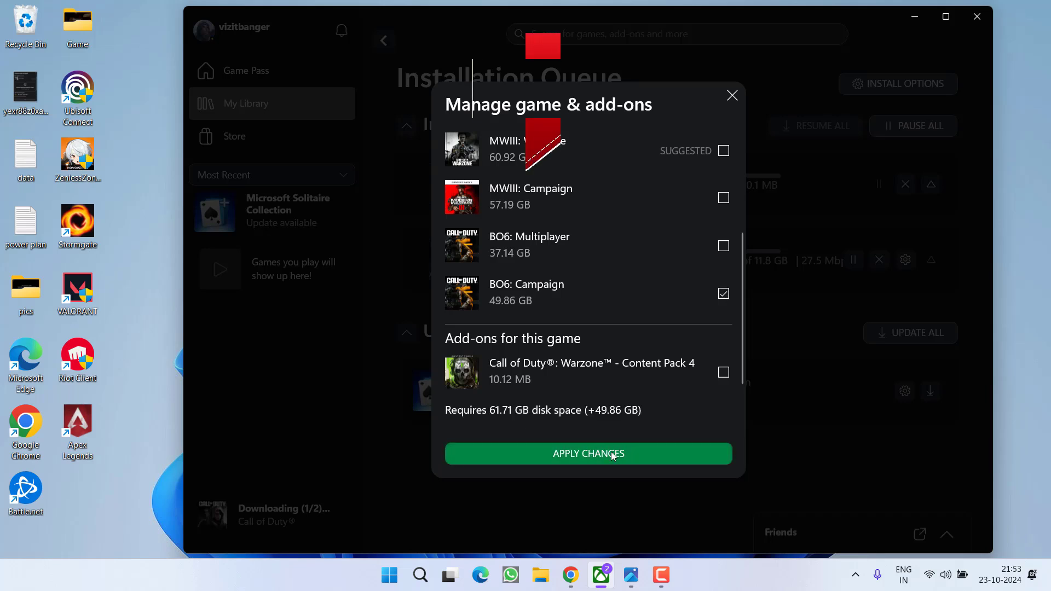
pyautogui.click(732, 96)
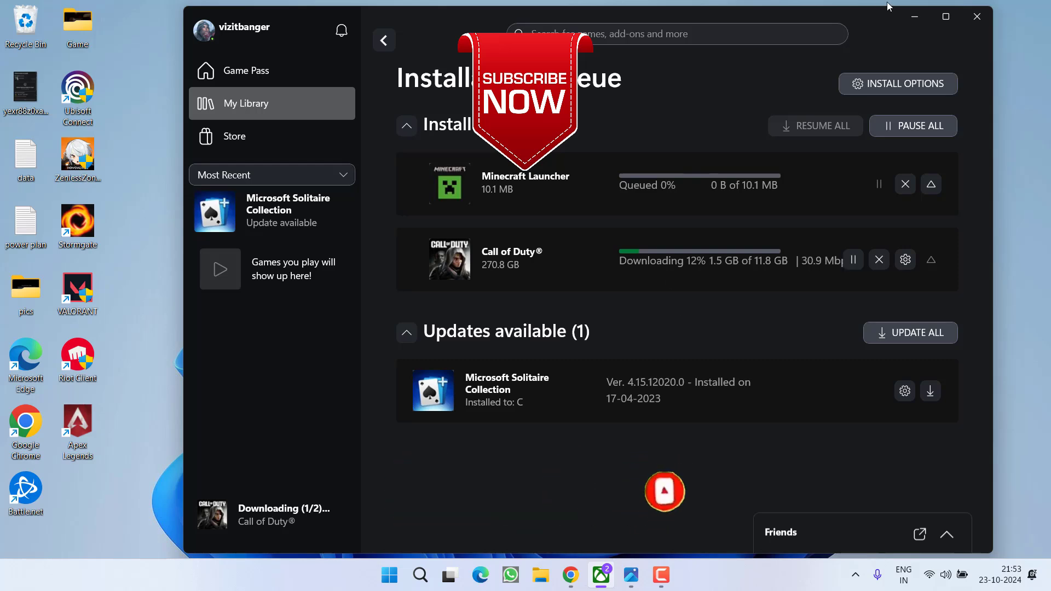
pyautogui.click(911, 20)
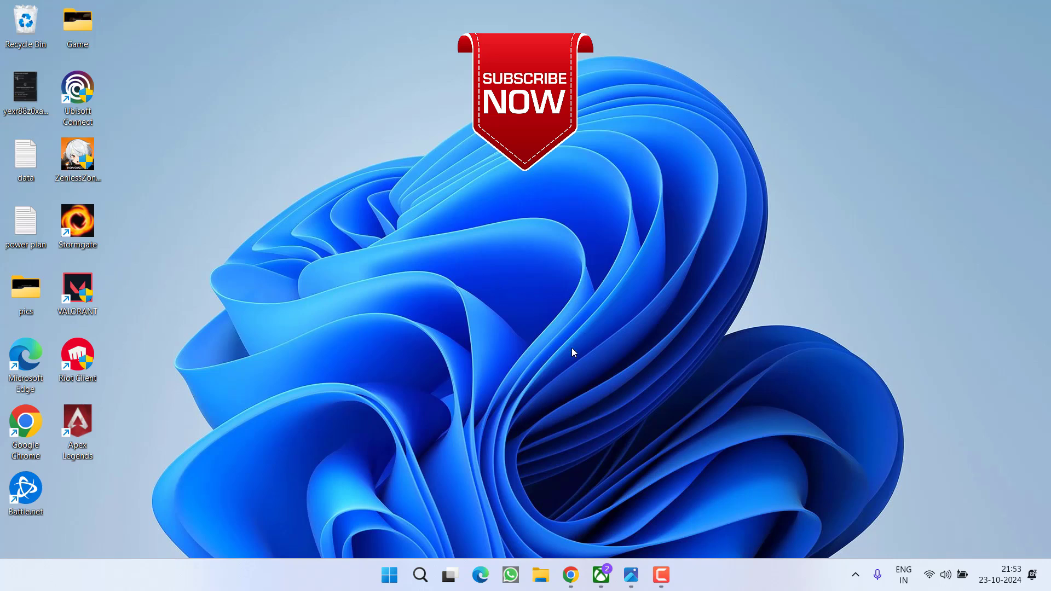